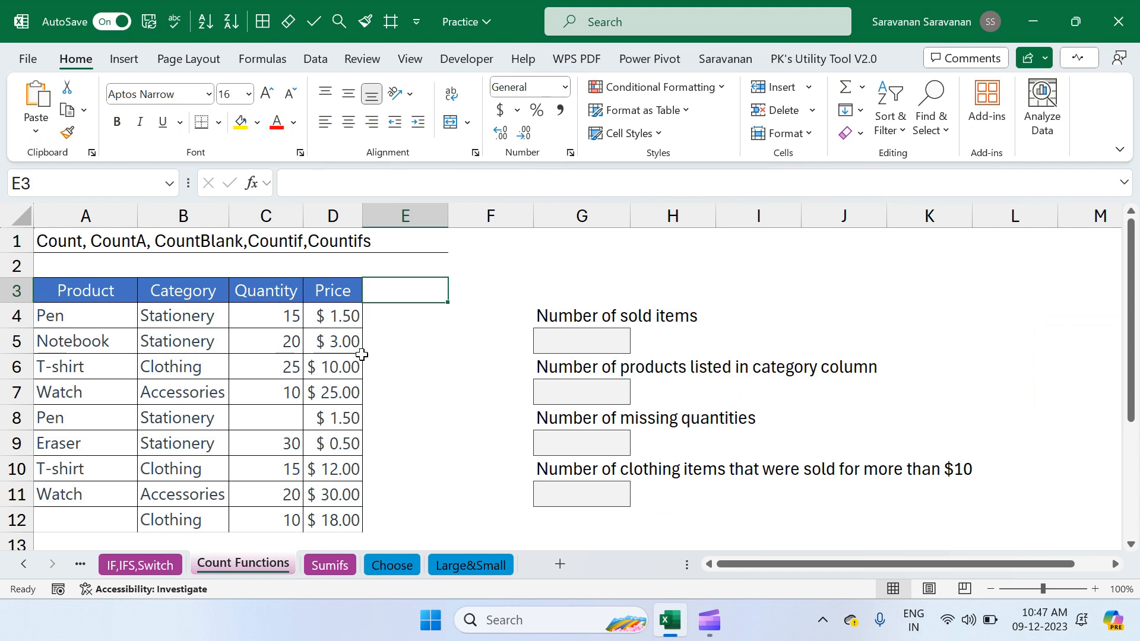
In G5, enter a COUNT formula over the price range D4:D12 to count the sold items
left_click(119, 291)
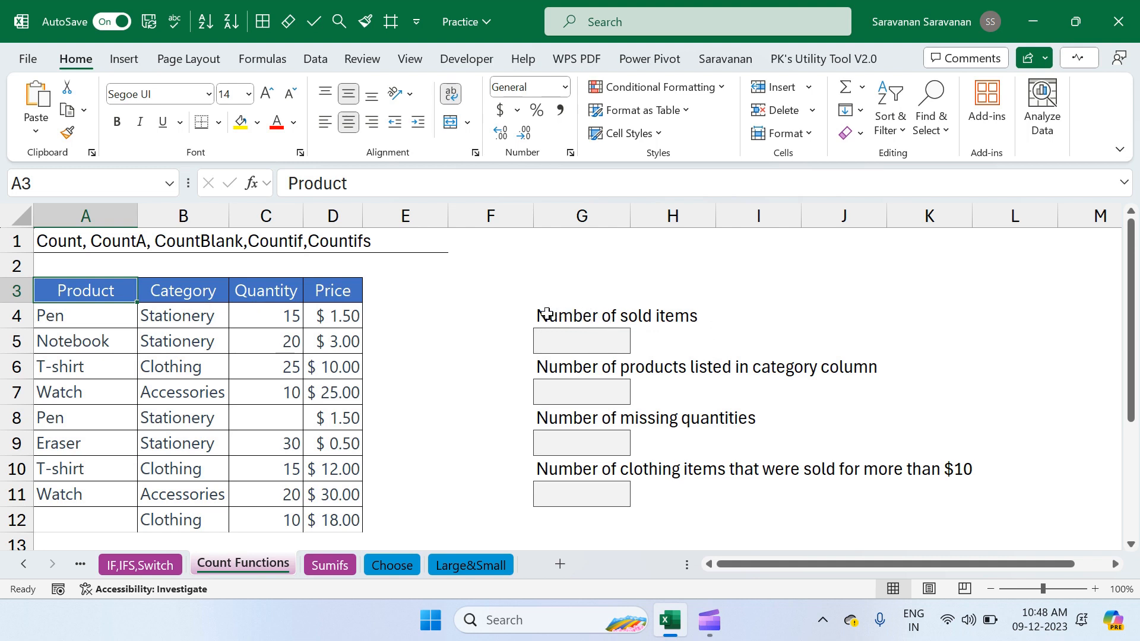
left_click(580, 339)
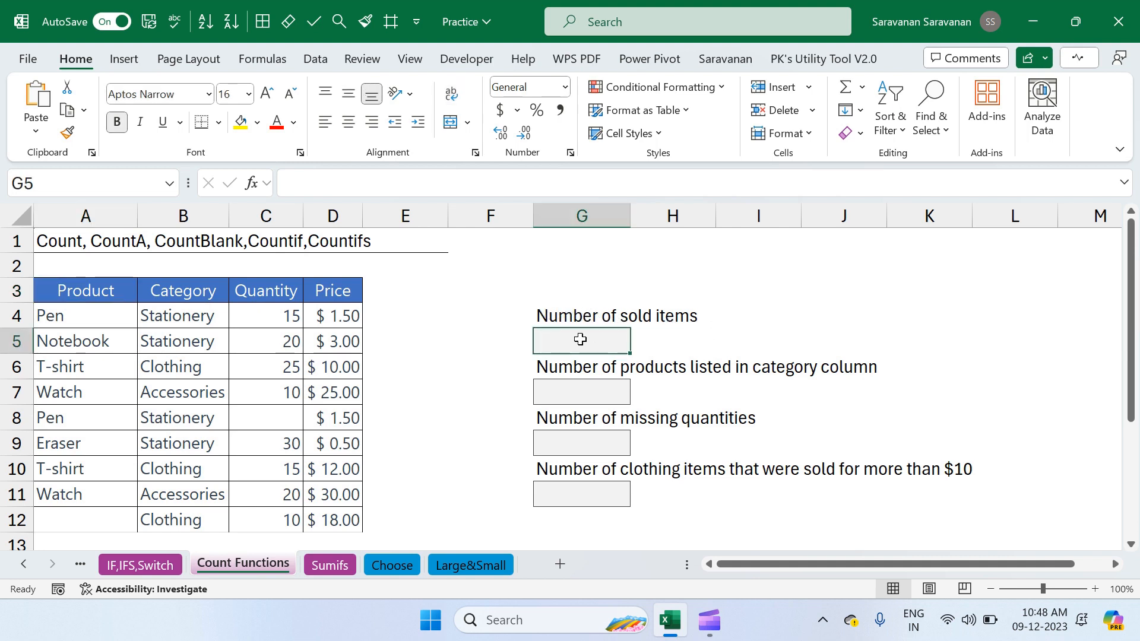
type("=count")
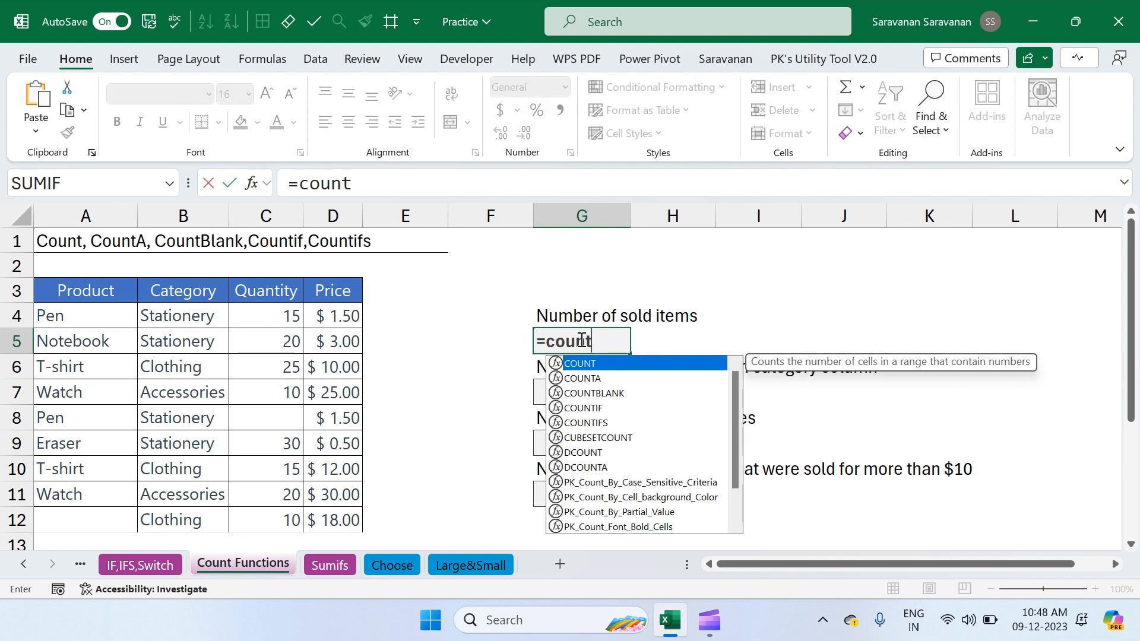
key("Tab")
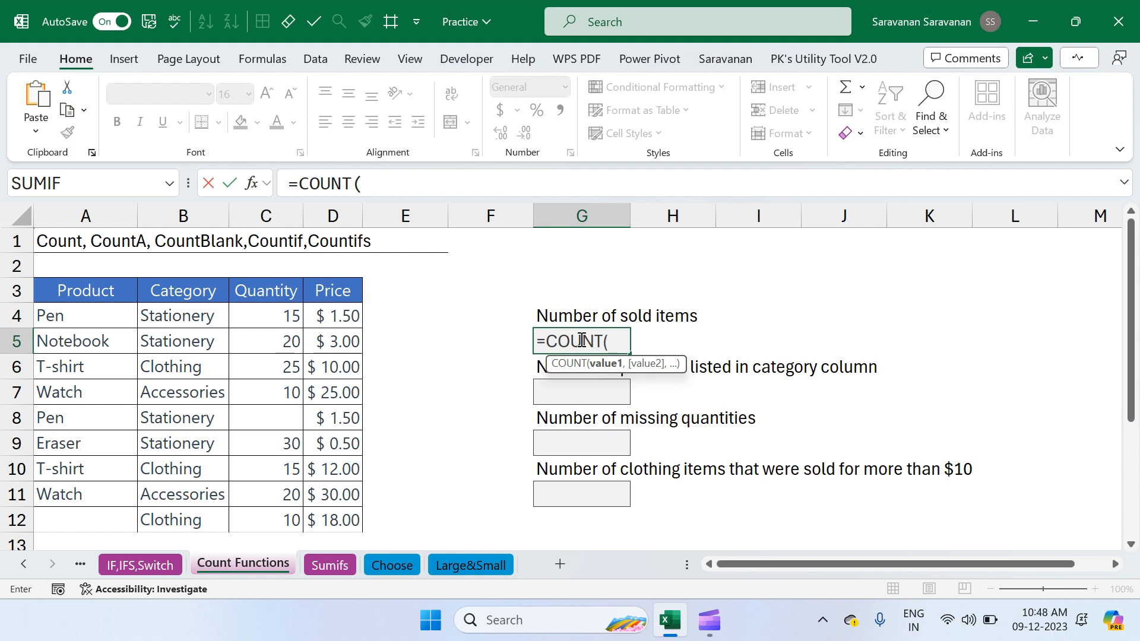
left_click(348, 317)
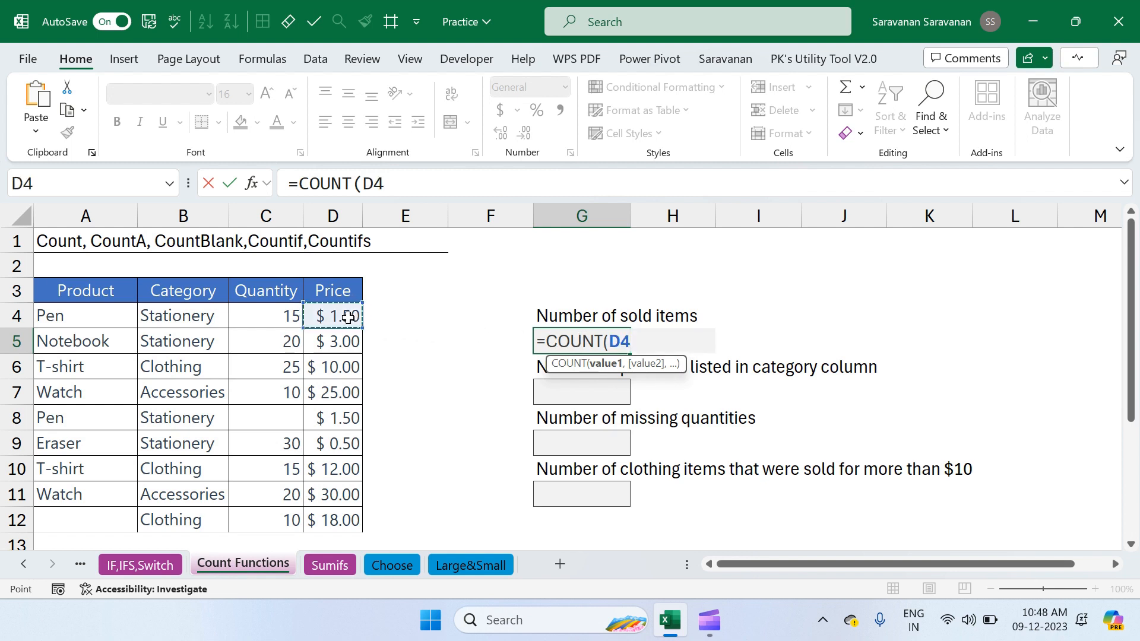
key("ctrl+shift+Down")
key("Return")
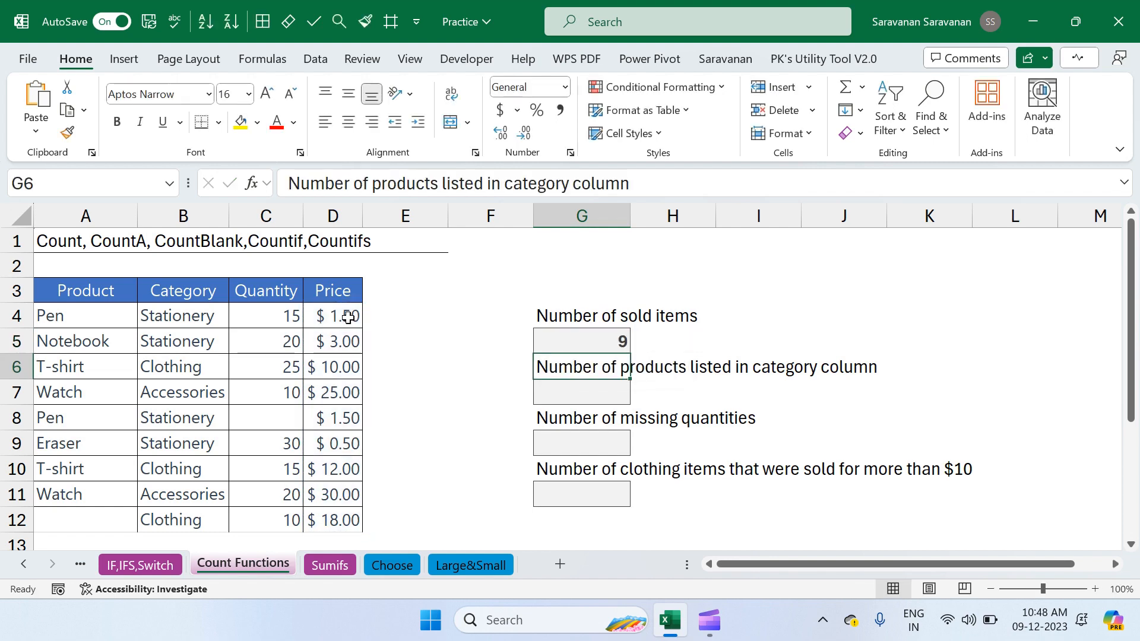
In G7, enter a COUNTA formula over the category range B4:B12
left_click(594, 389)
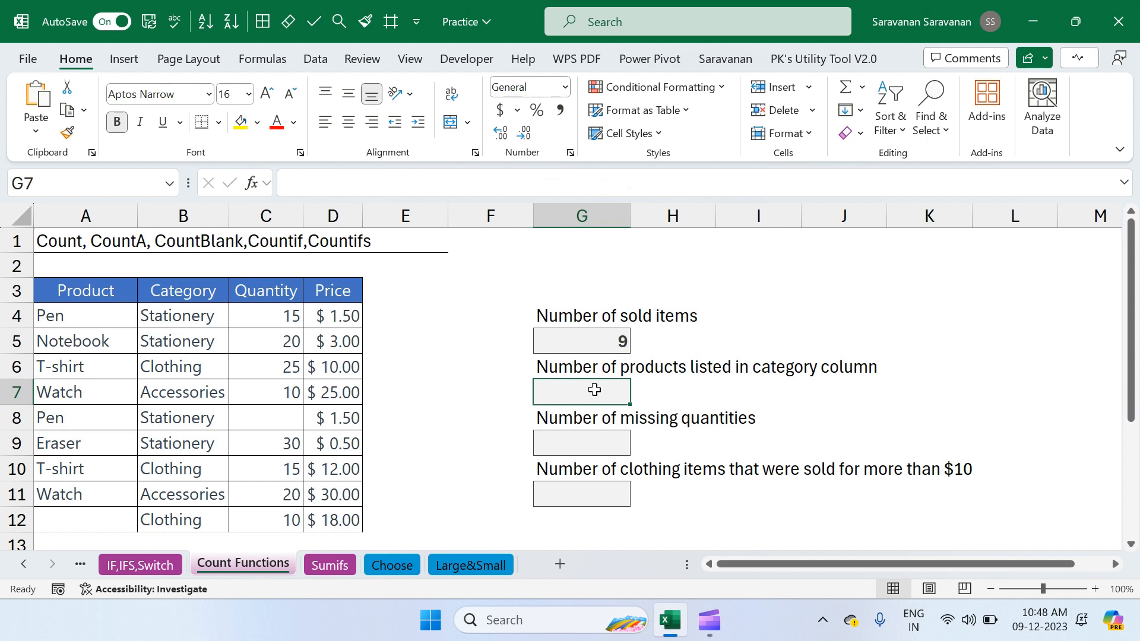
left_click(197, 312)
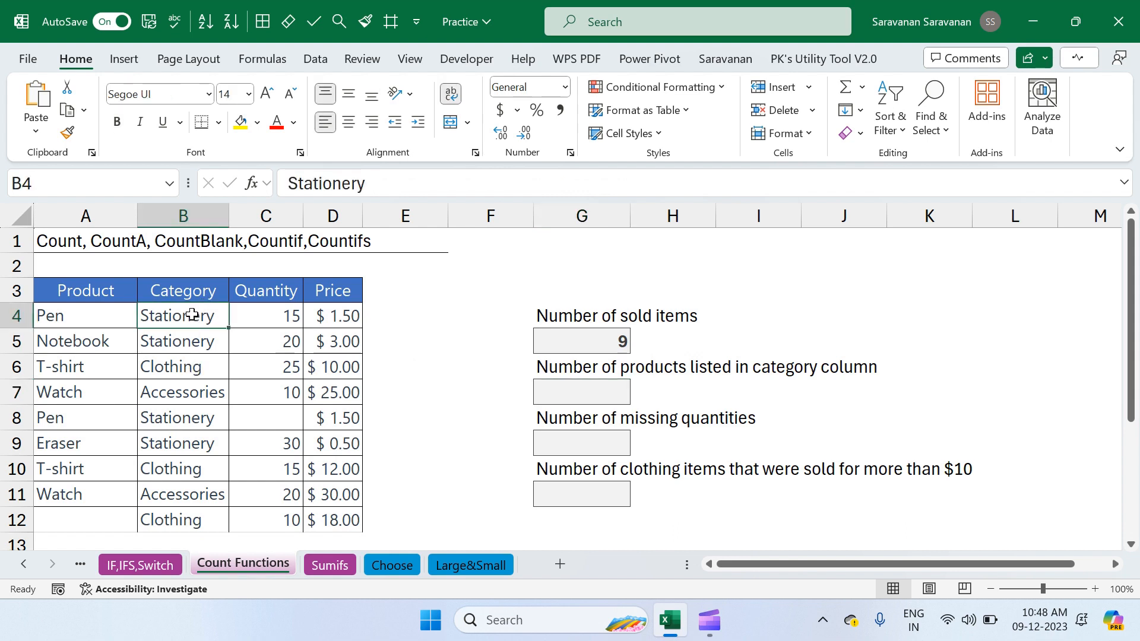
left_click(592, 398)
type("=c")
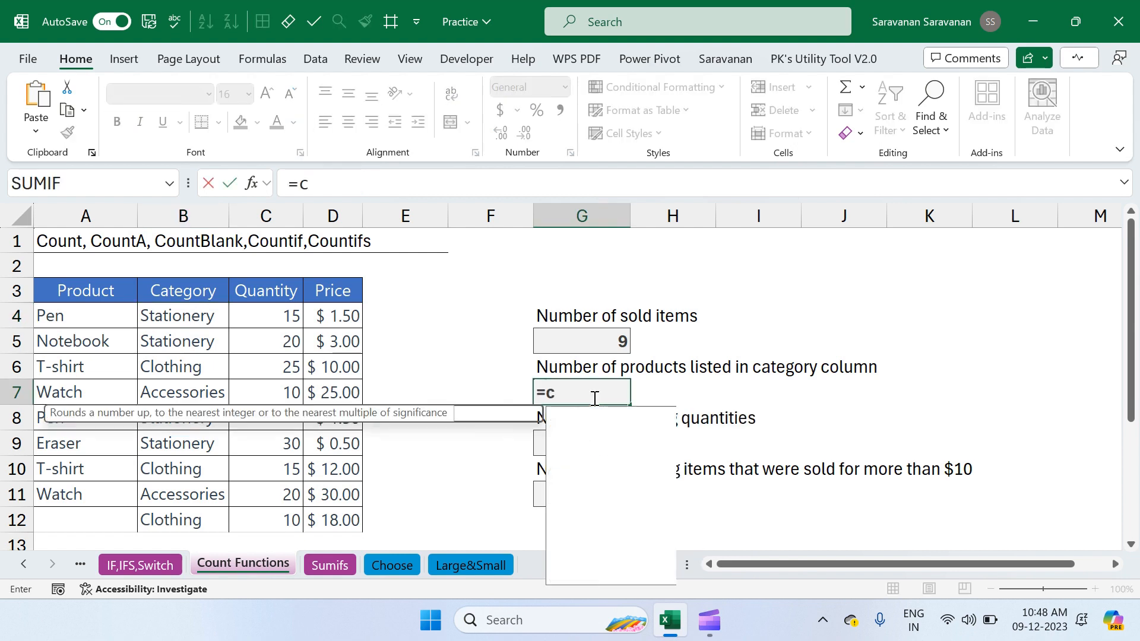
type("ounta")
key("Tab")
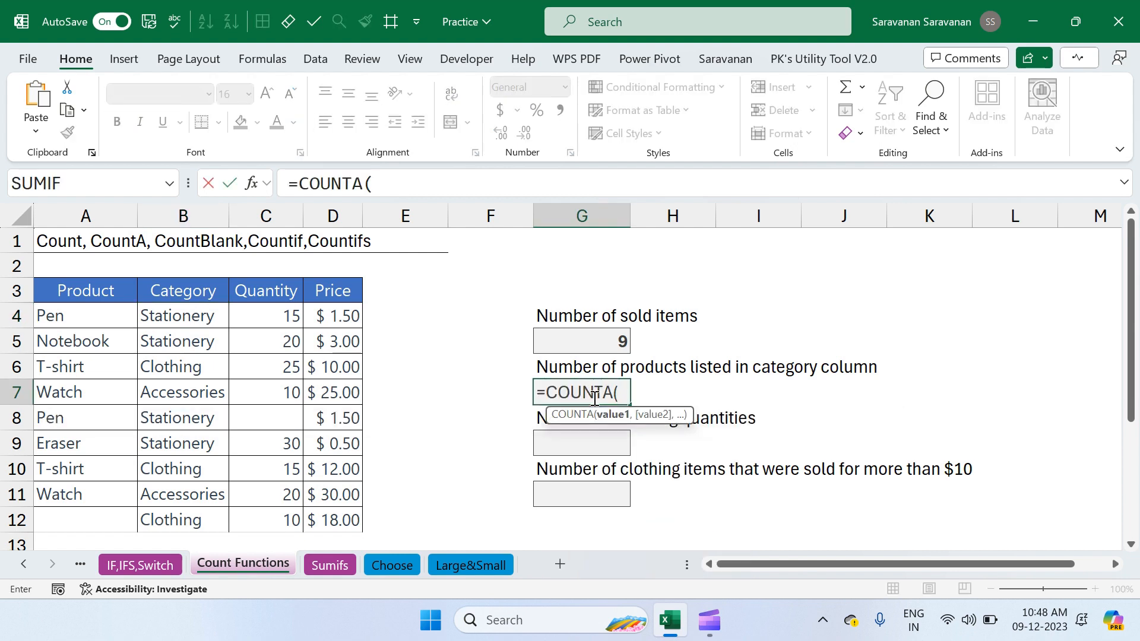
left_click(212, 315)
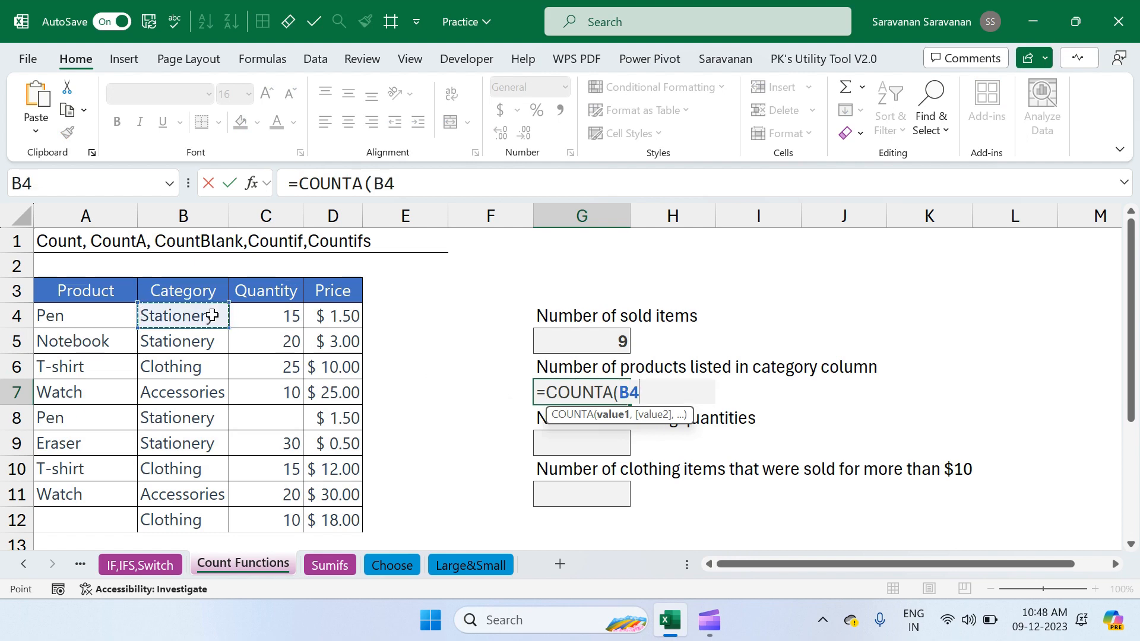
key("ctrl+shift+Down")
key("Return")
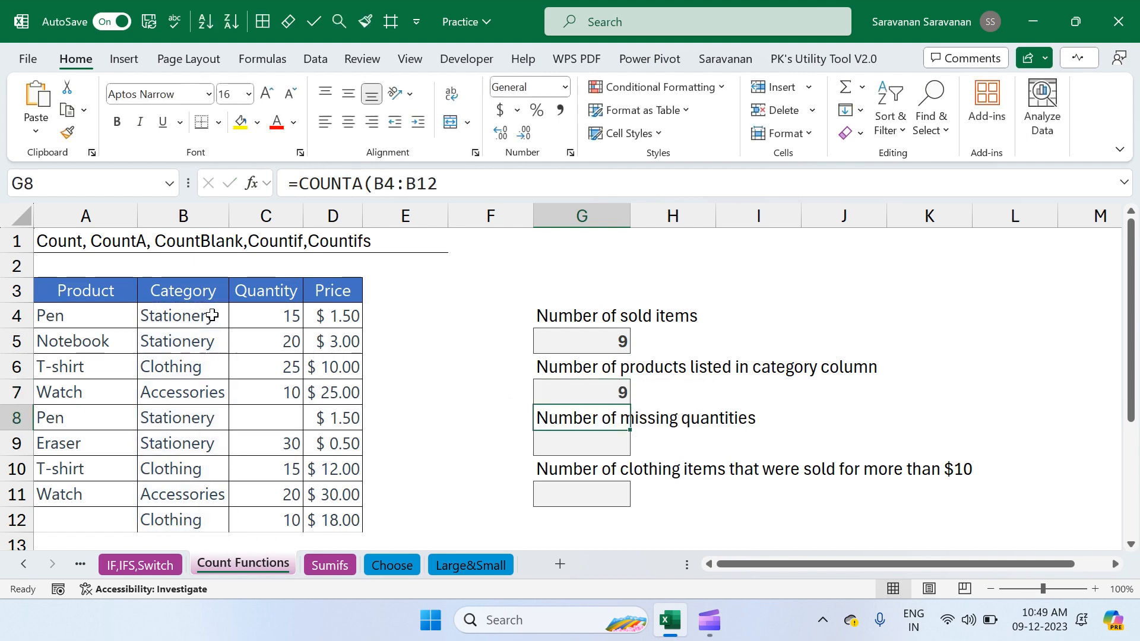
In G9, enter a COUNTBLANK formula over the quantity range C4:C12 to count missing quantities
key("Down")
key("Down")
key("Up")
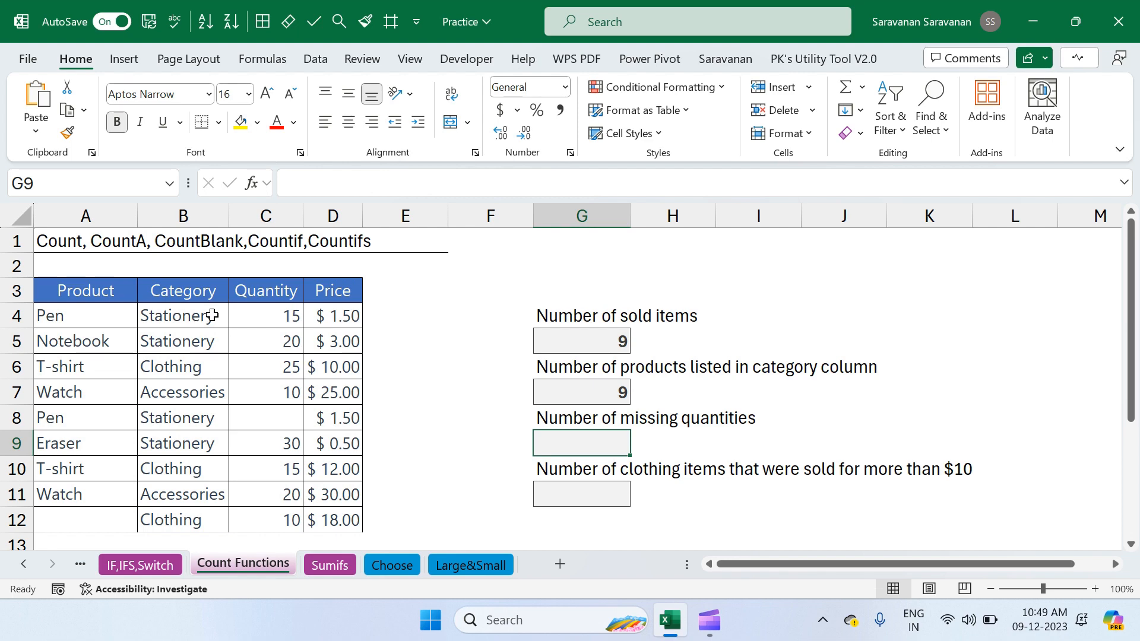
type("=co")
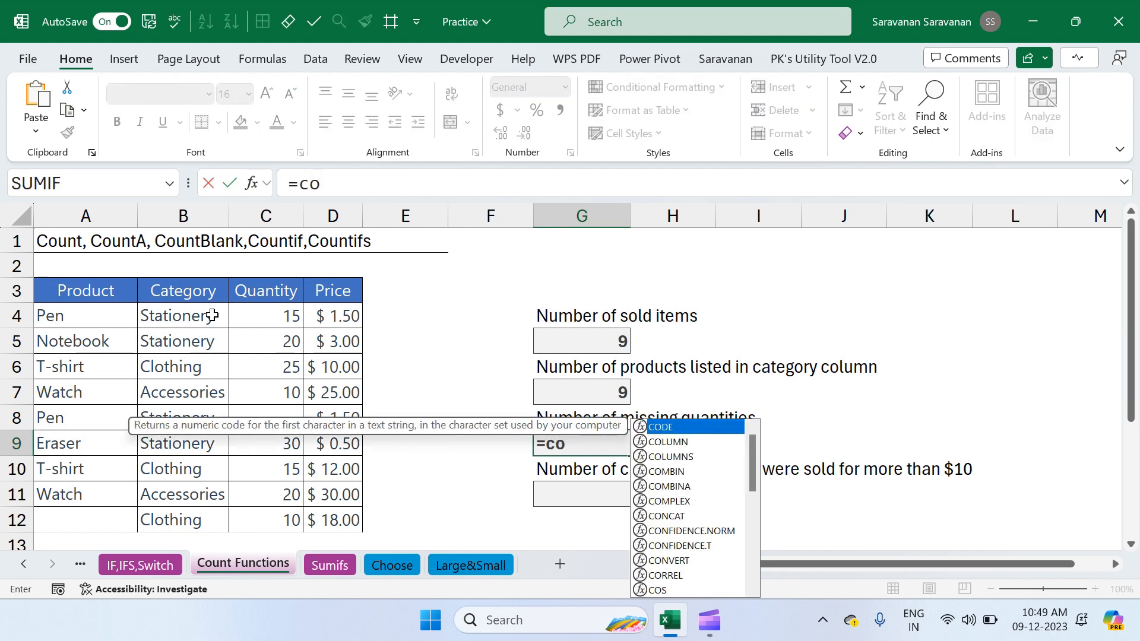
type("untbl")
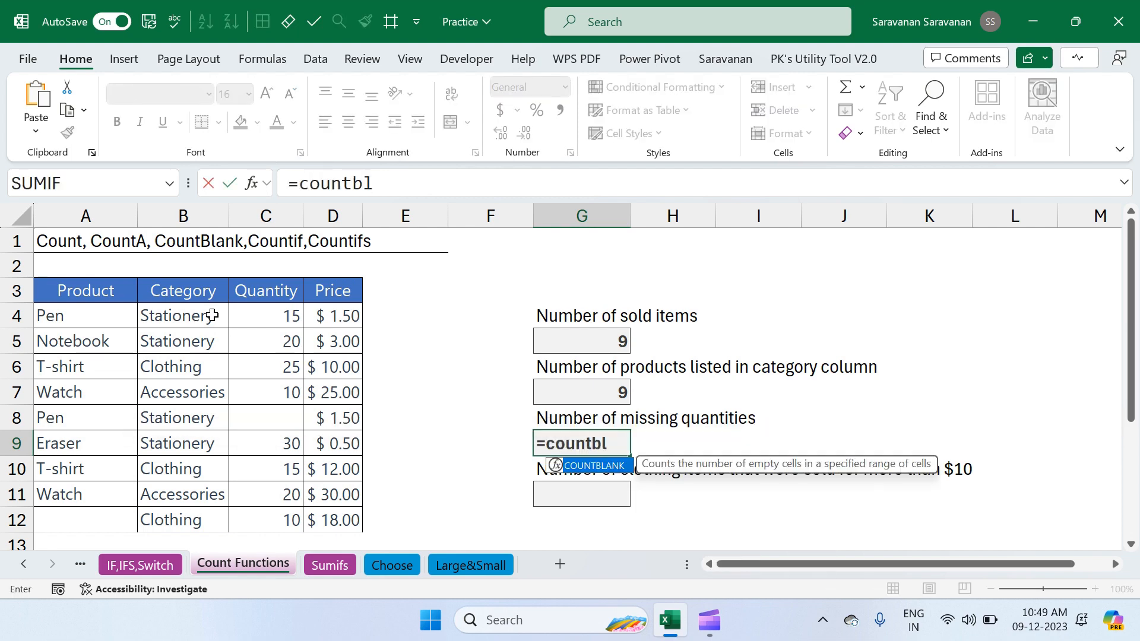
key("Tab")
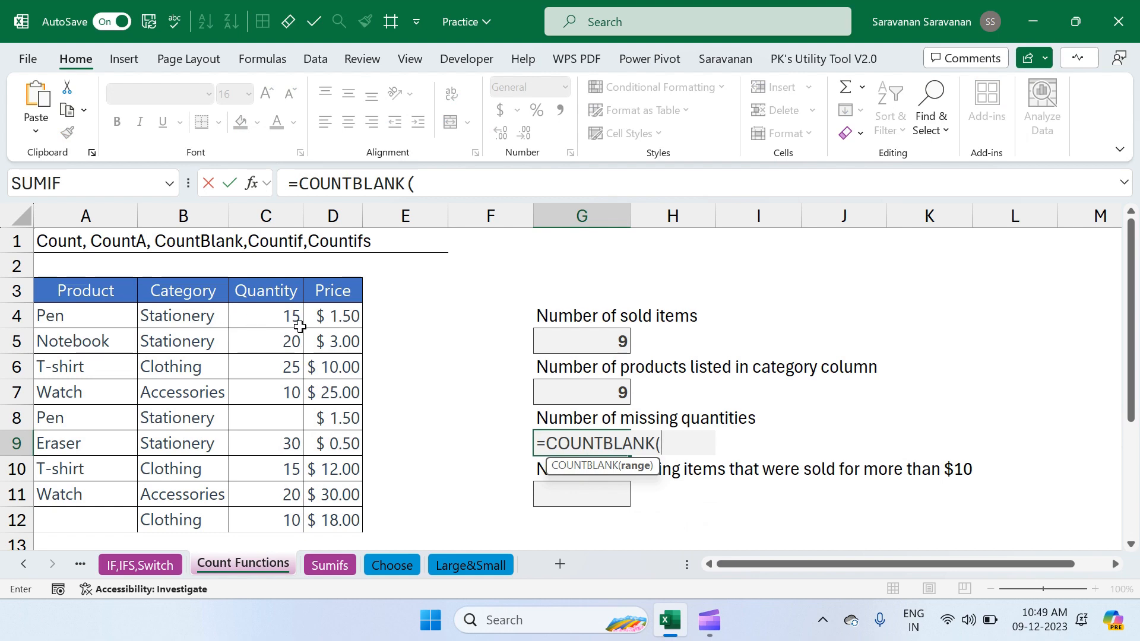
left_click(285, 316)
key("shift+Down")
key("shift+Down")
key("shift+Down")
key("shift+Down")
key("shift+Down")
key("shift+Down")
key("shift+Down")
key("shift+Down")
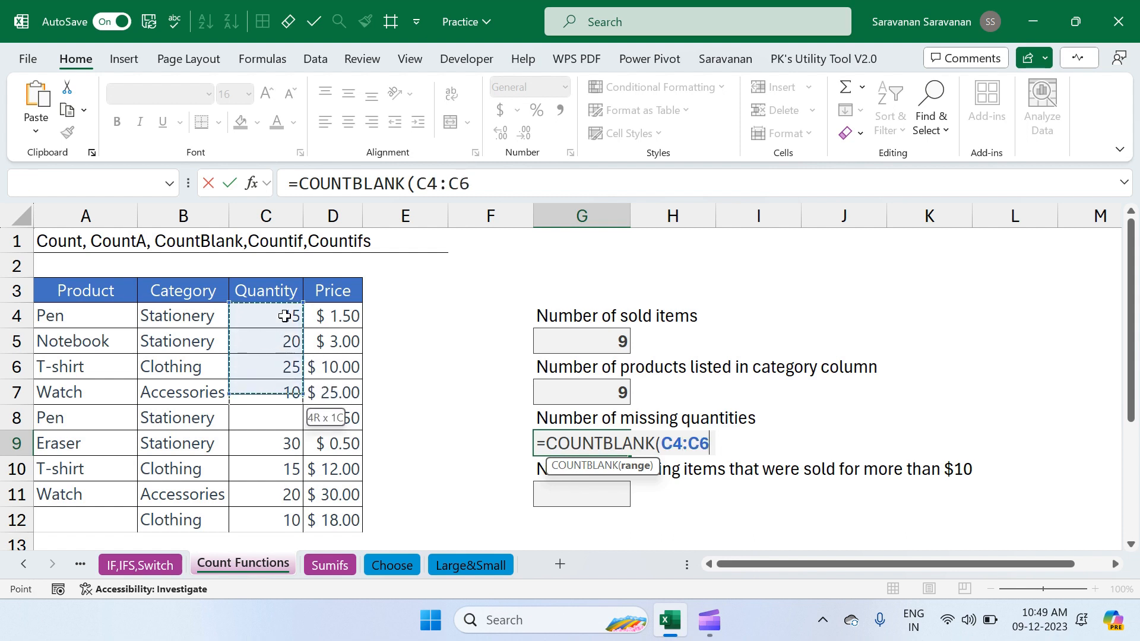
type(")")
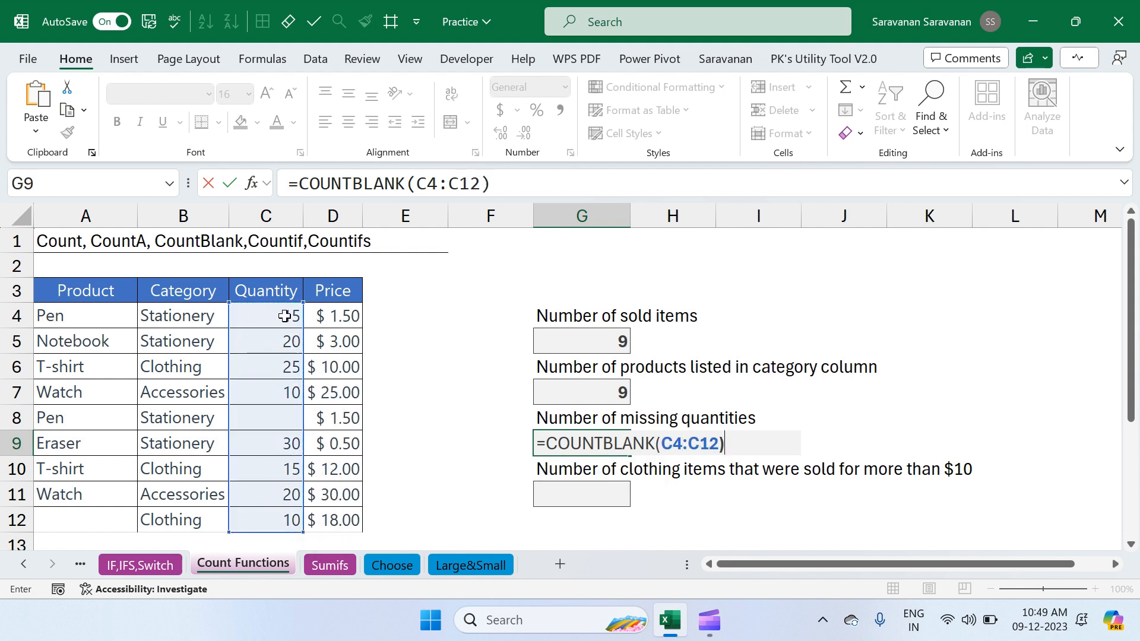
key("Return")
key("Up")
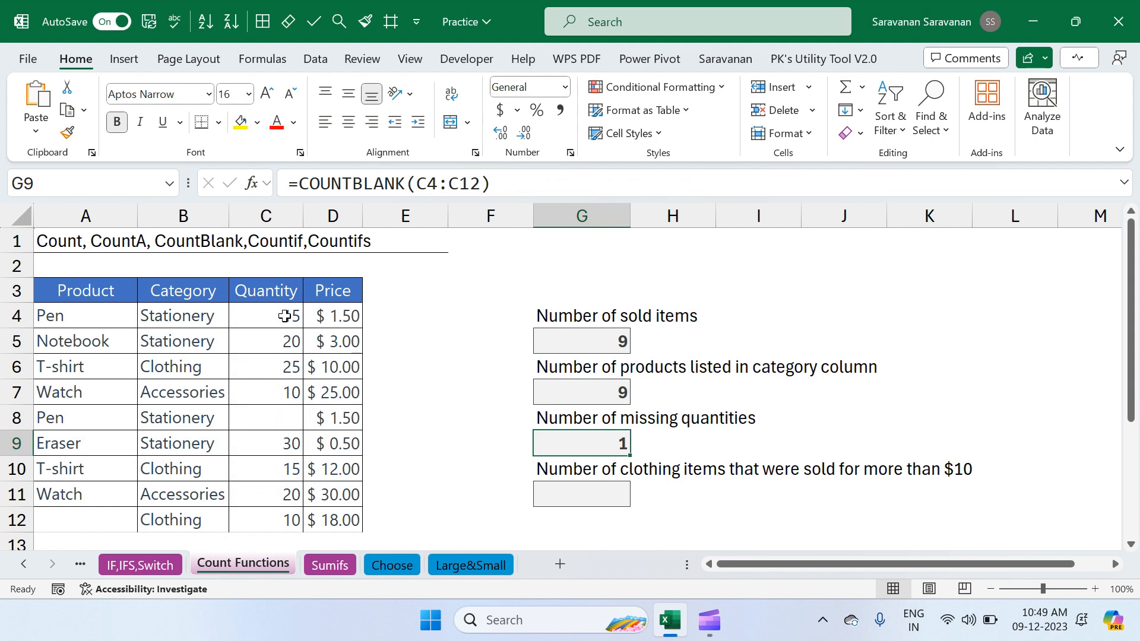
In G11, start a COUNTIFS formula with B4:B12 as the first range and "Clothing" as its criterion
key("Down")
key("Down")
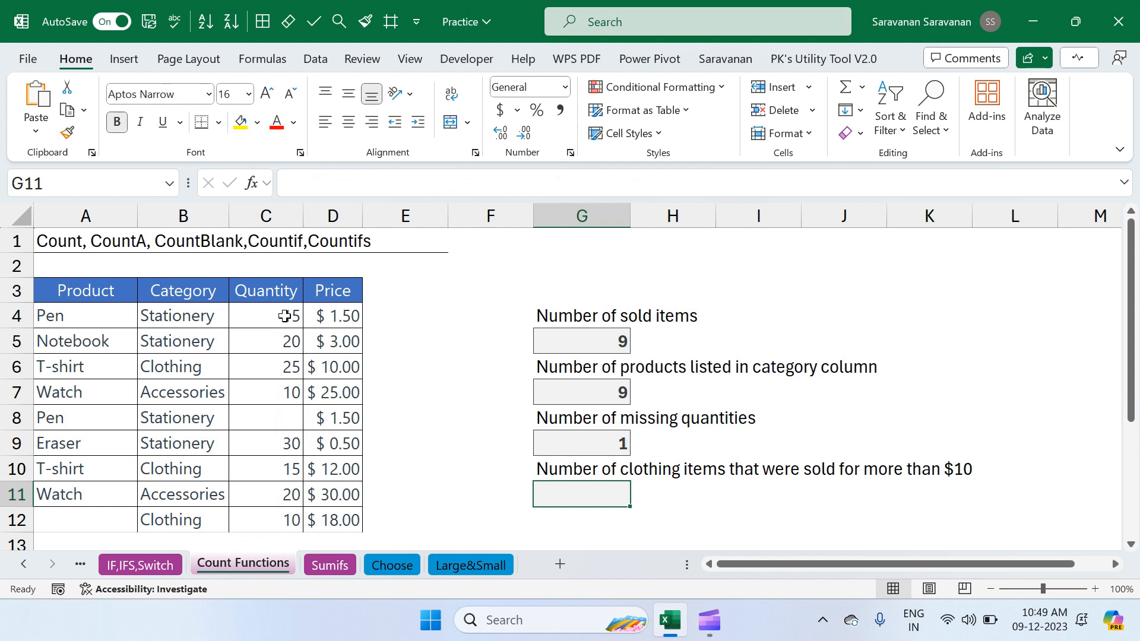
type("=")
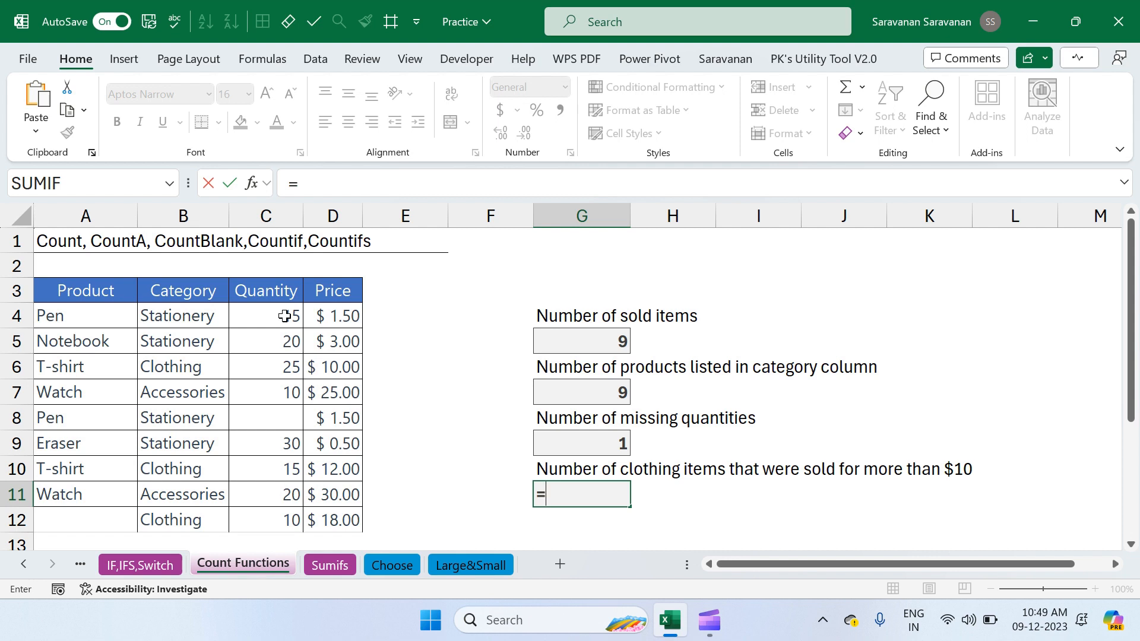
type("countifs")
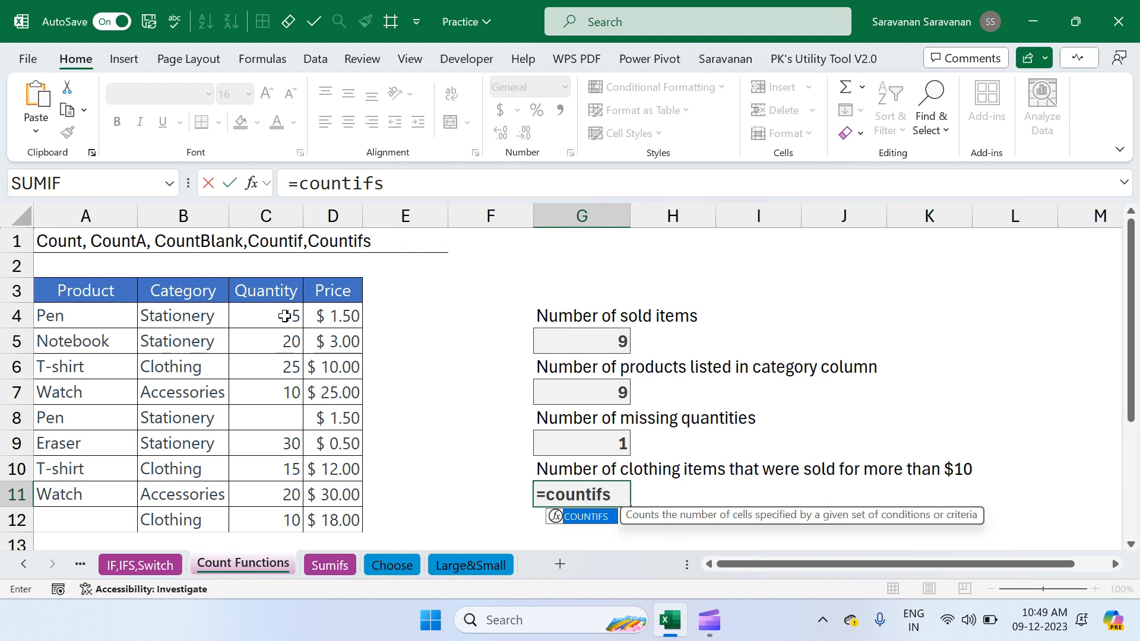
key("Tab")
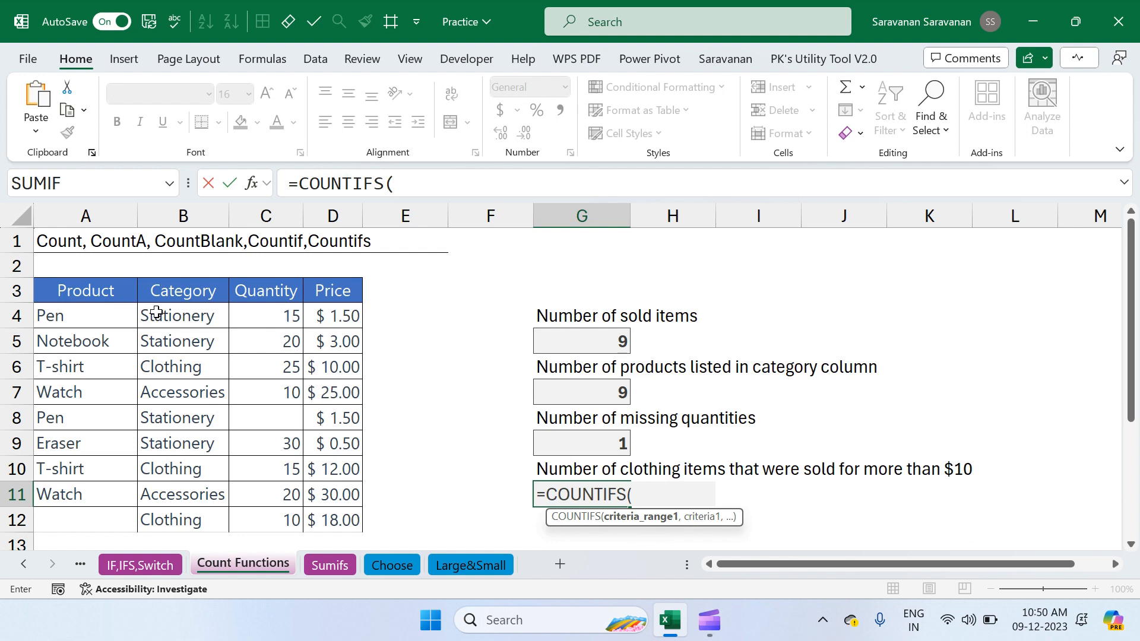
left_click(179, 319)
key("ctrl+shift+Down")
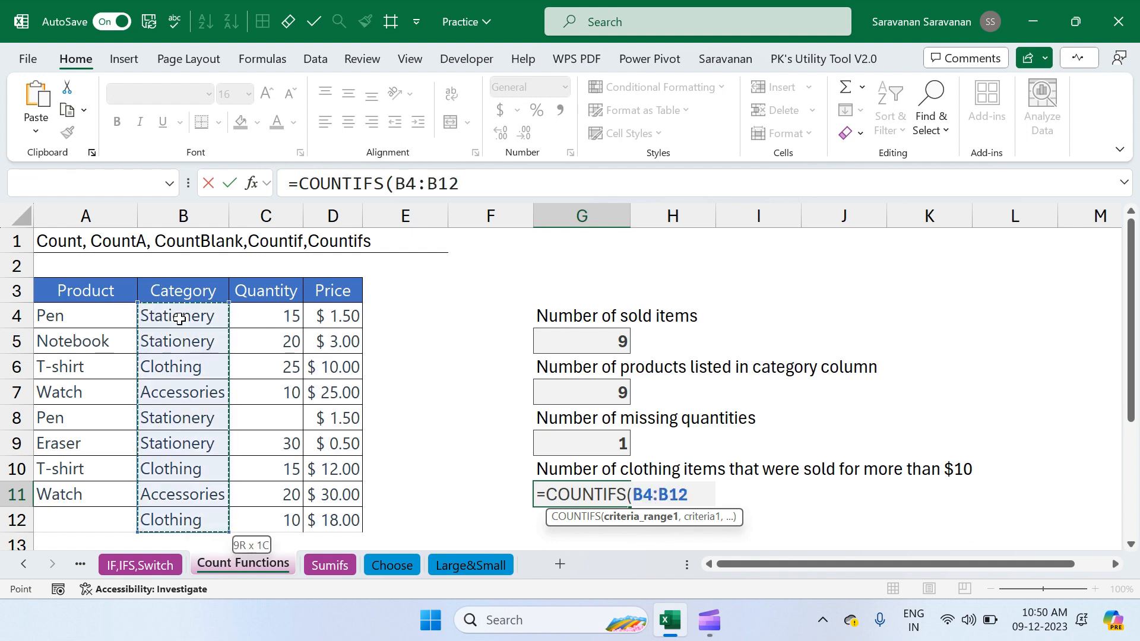
type(",")
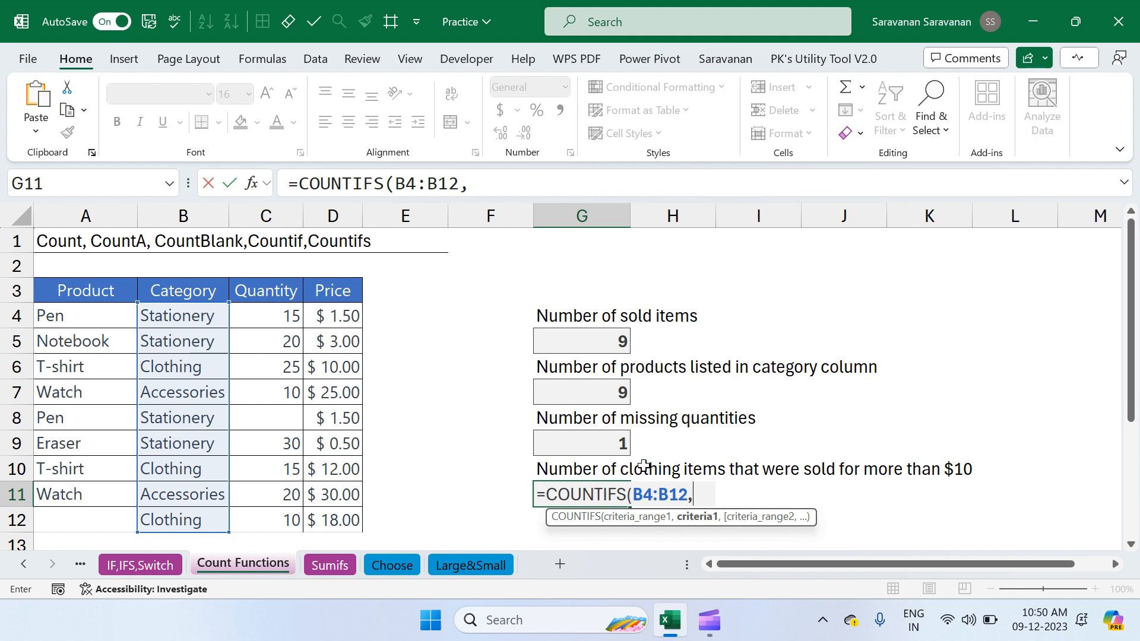
type("\"Clothing")
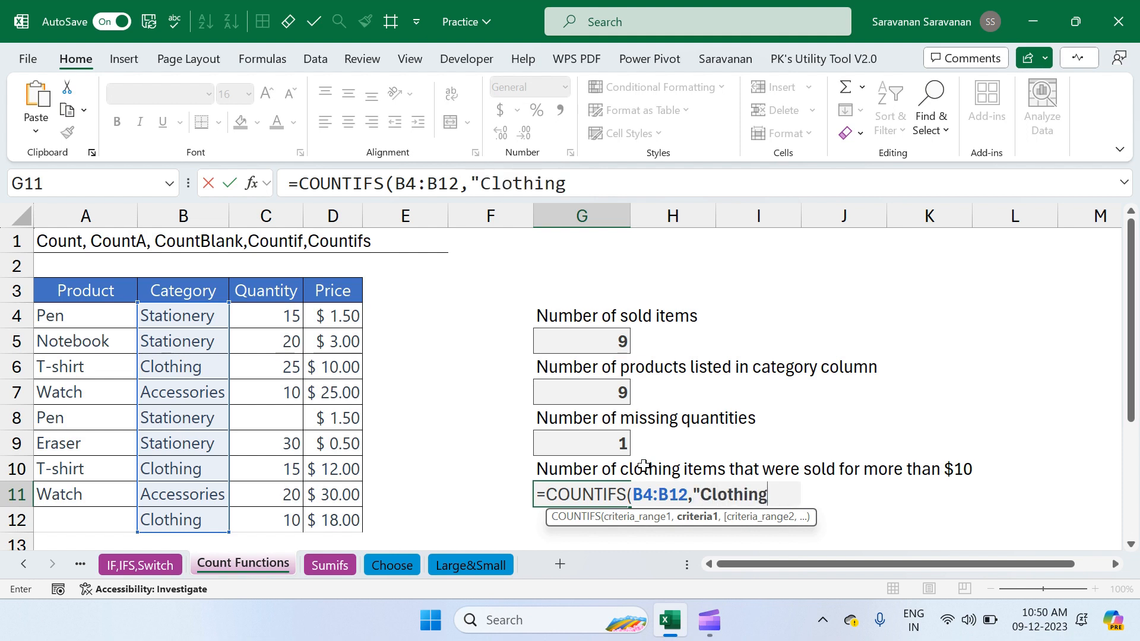
type("\",")
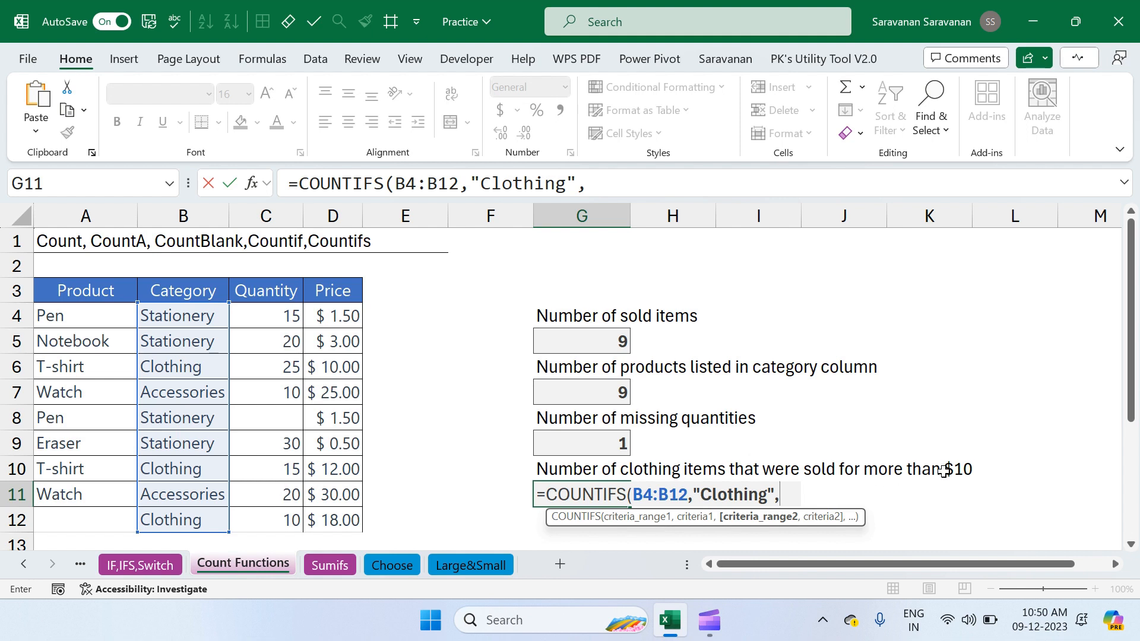
Add D4:D12 with the criterion ">"&10 as the second condition and finish the COUNTIFS formula
left_click(337, 318)
key("ctrl+shift+Down")
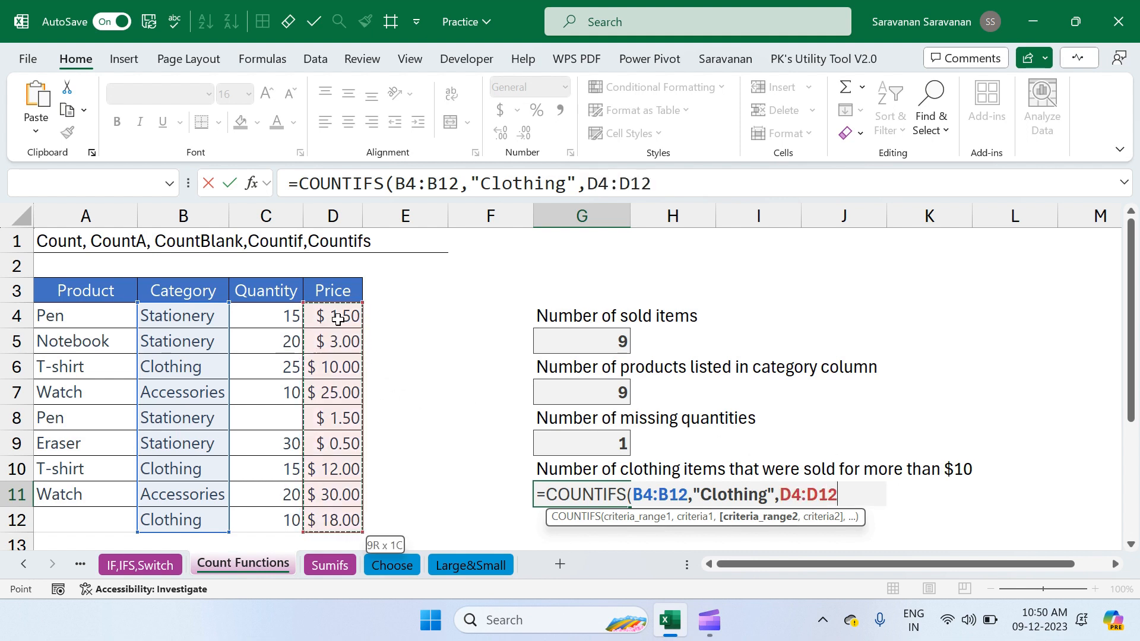
type(",")
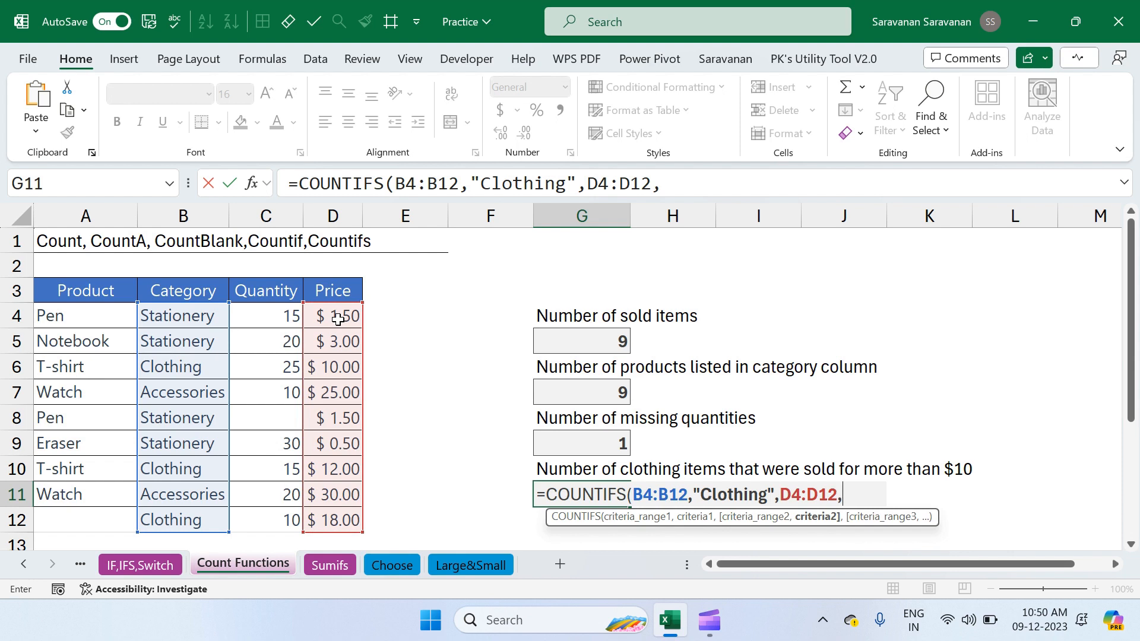
type("\">\"&10")
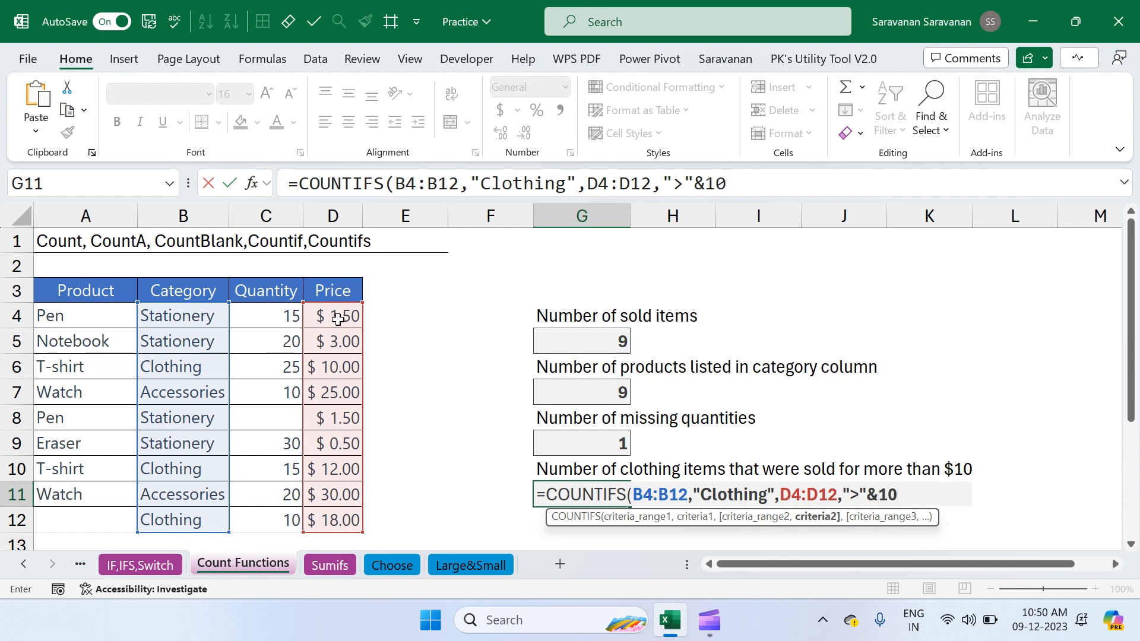
type(")")
key("Return")
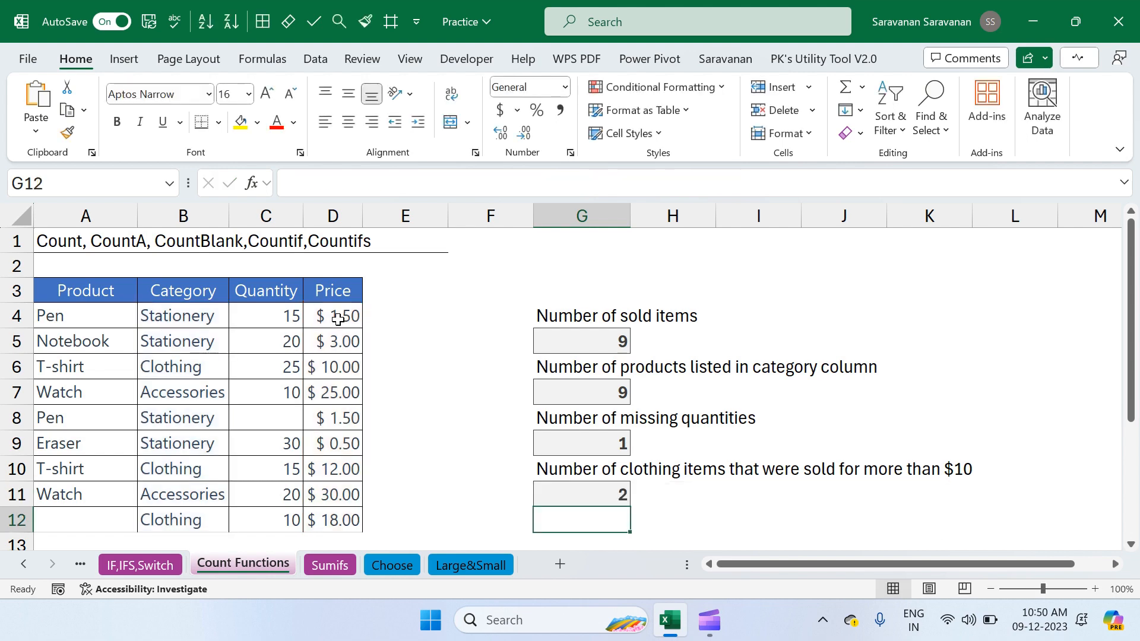
Check the COUNTIFS result in G11 against the clothing prices in column D
key("Up")
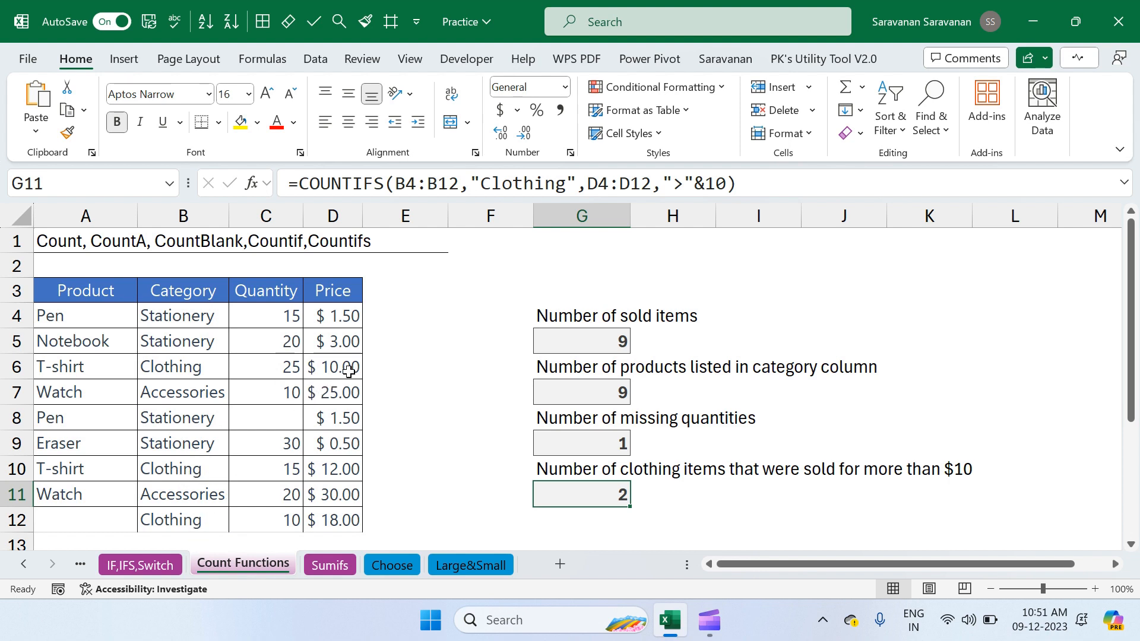
left_click(337, 470)
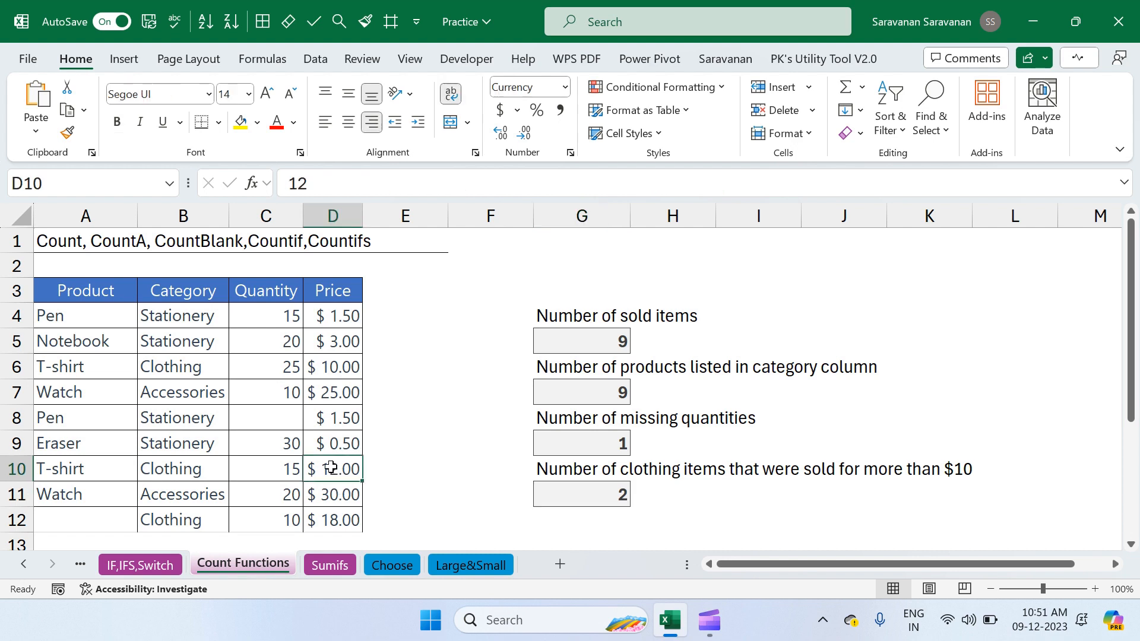
left_click(343, 526)
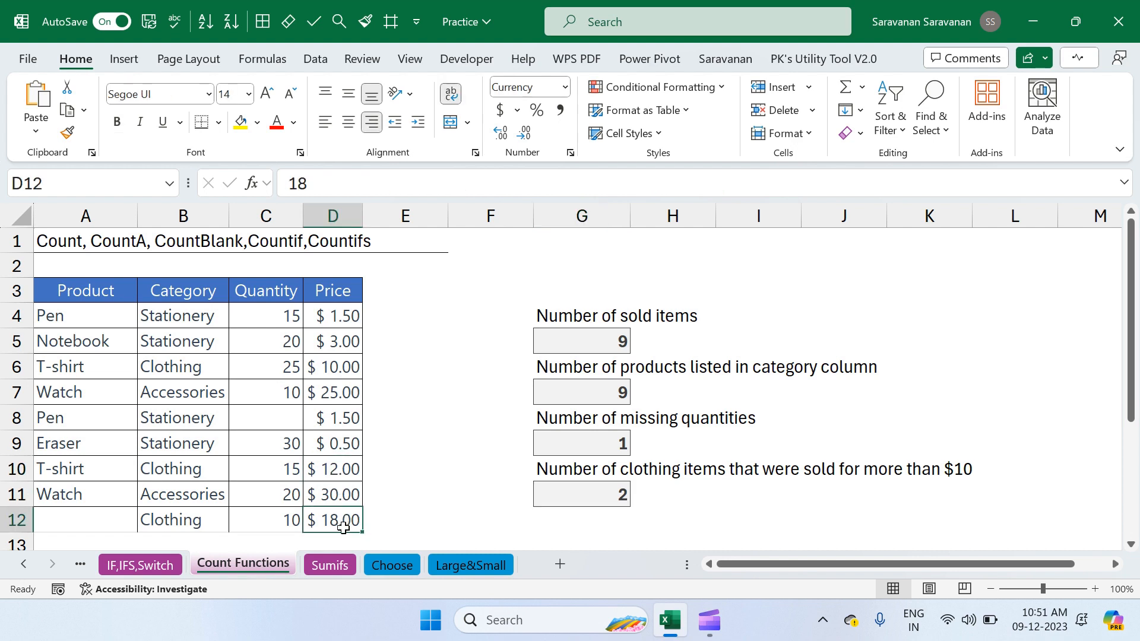
left_click(576, 495)
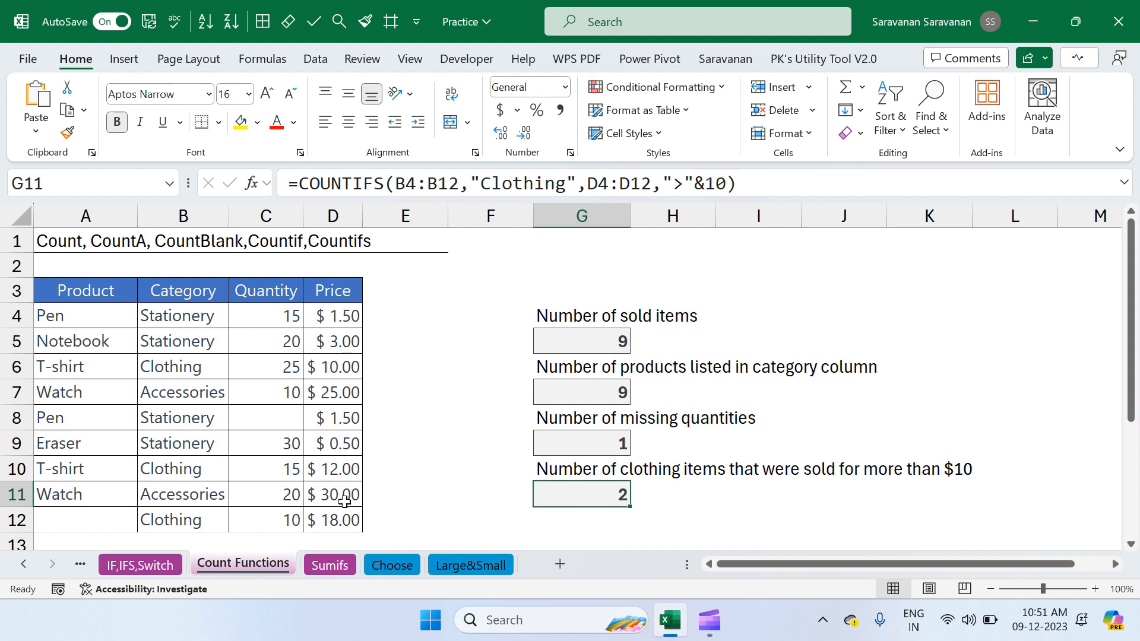
Set the price in D12 to 10 to test the COUNTIFS result
left_click(334, 523)
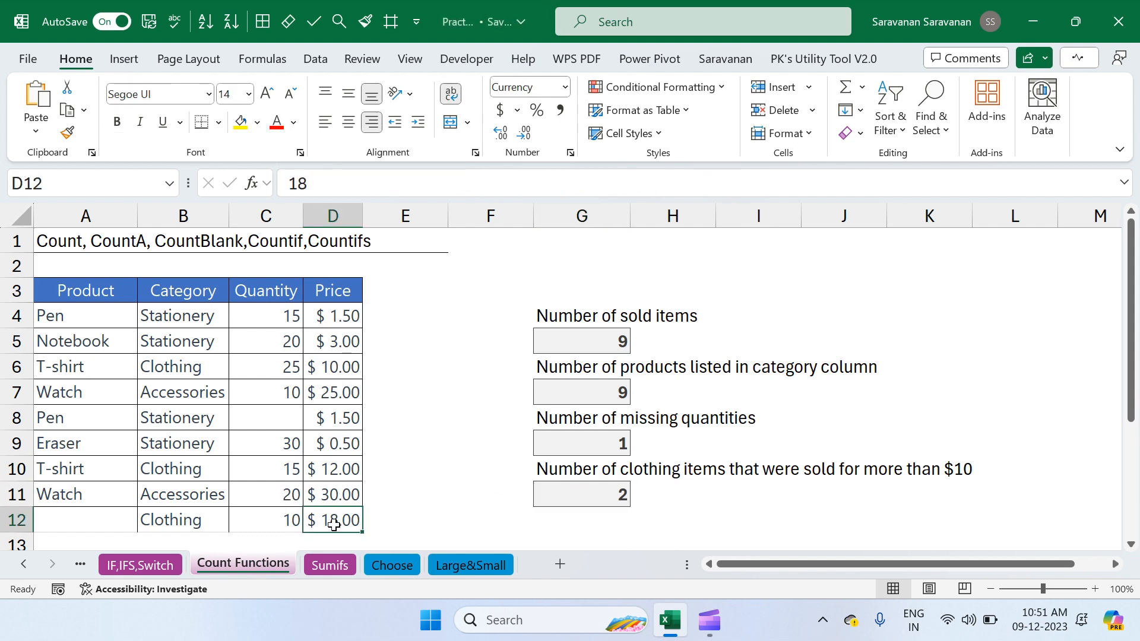
type("10")
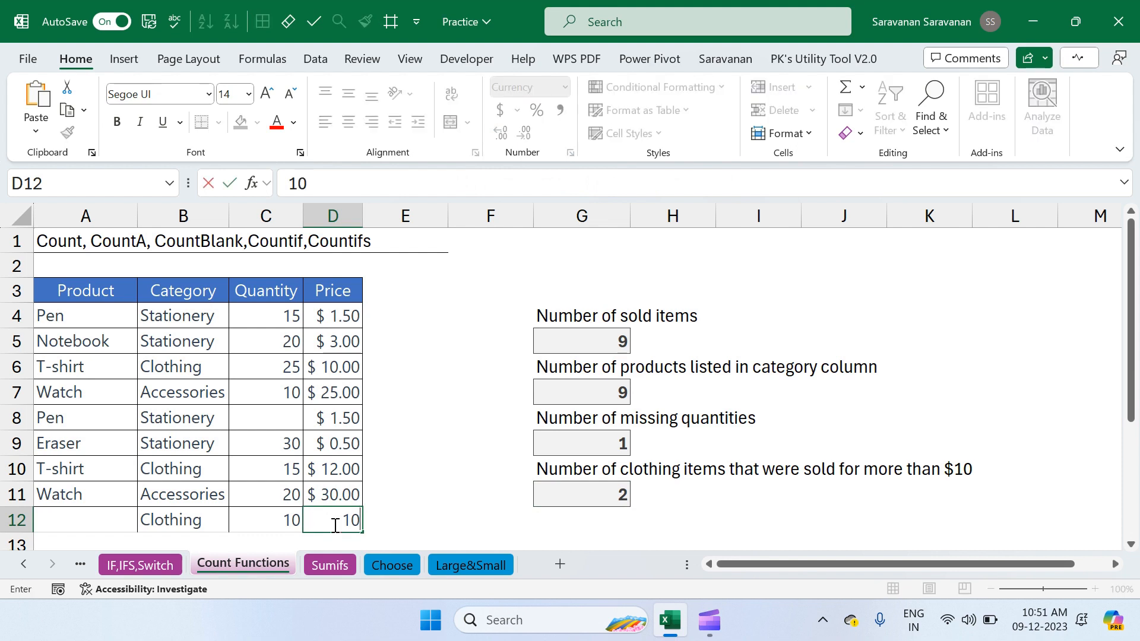
key("Return")
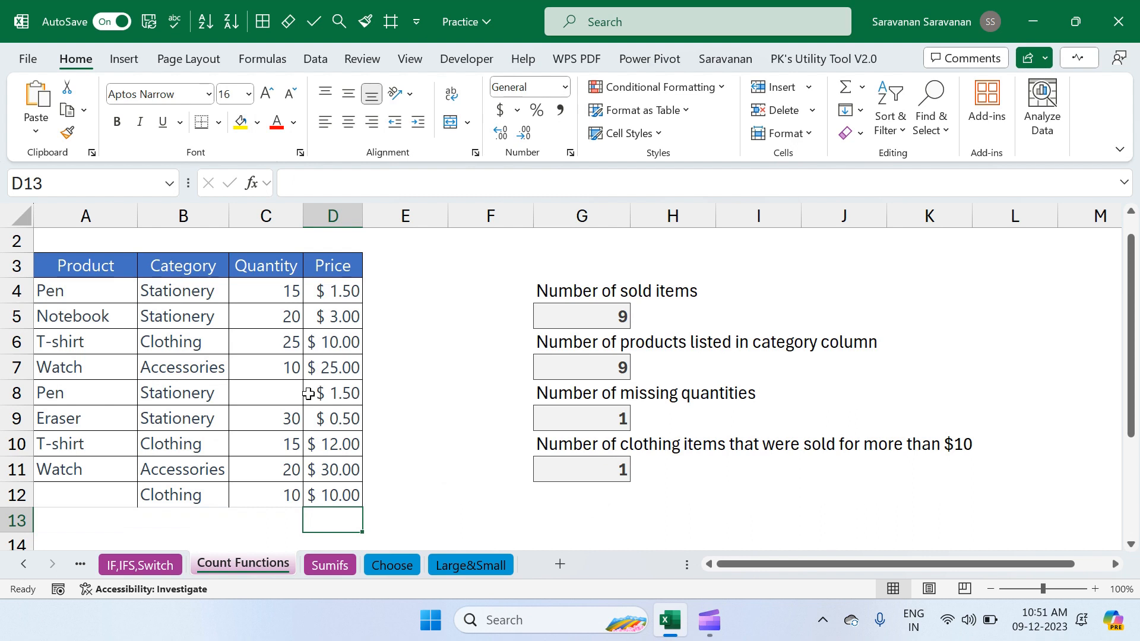
left_click(282, 415)
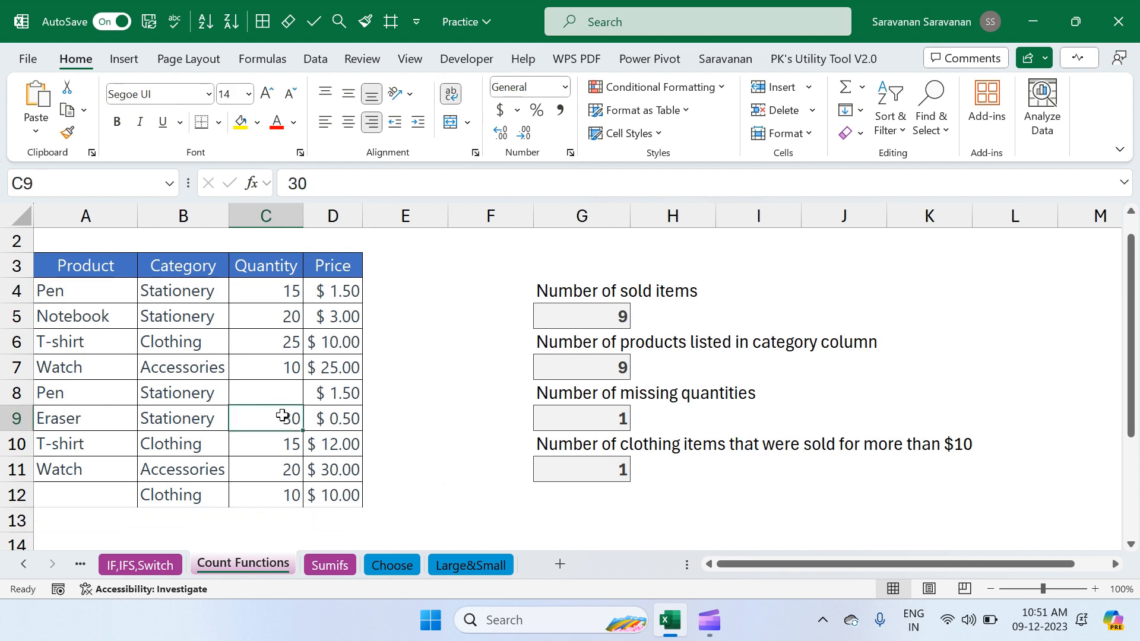
key("Delete")
key("ctrl+z")
scroll(283, 416, "up", 1)
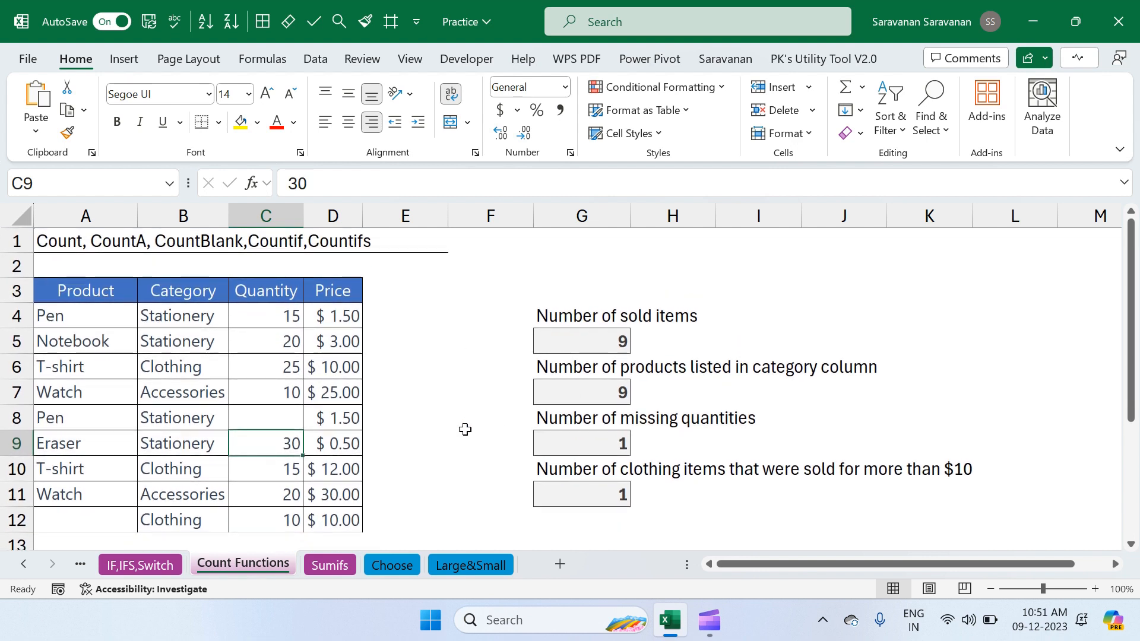
left_click(438, 312)
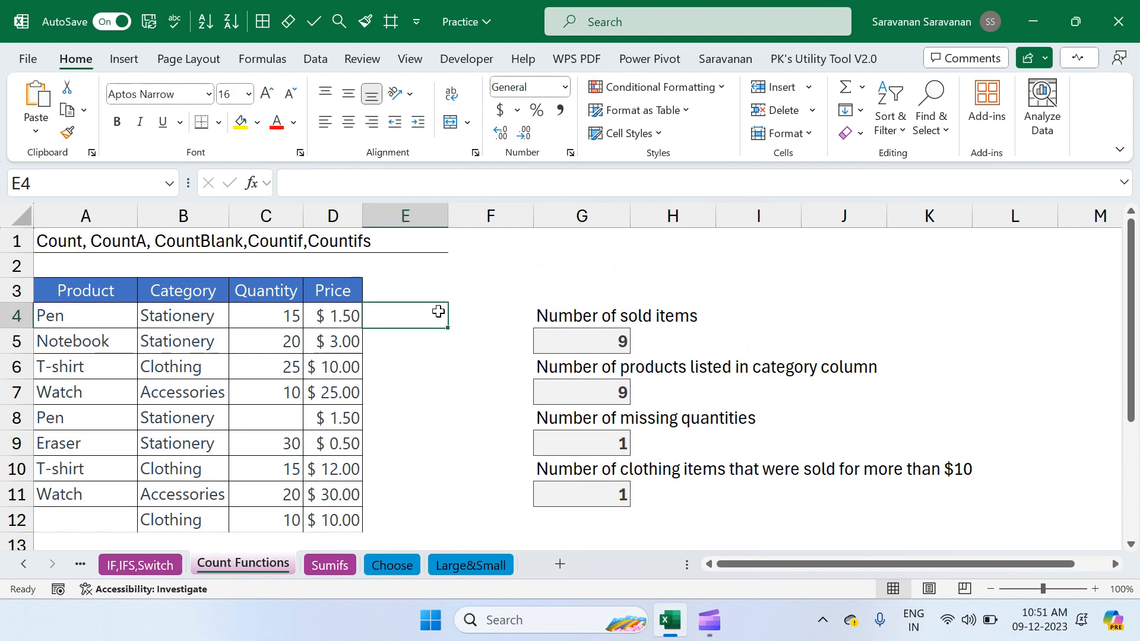